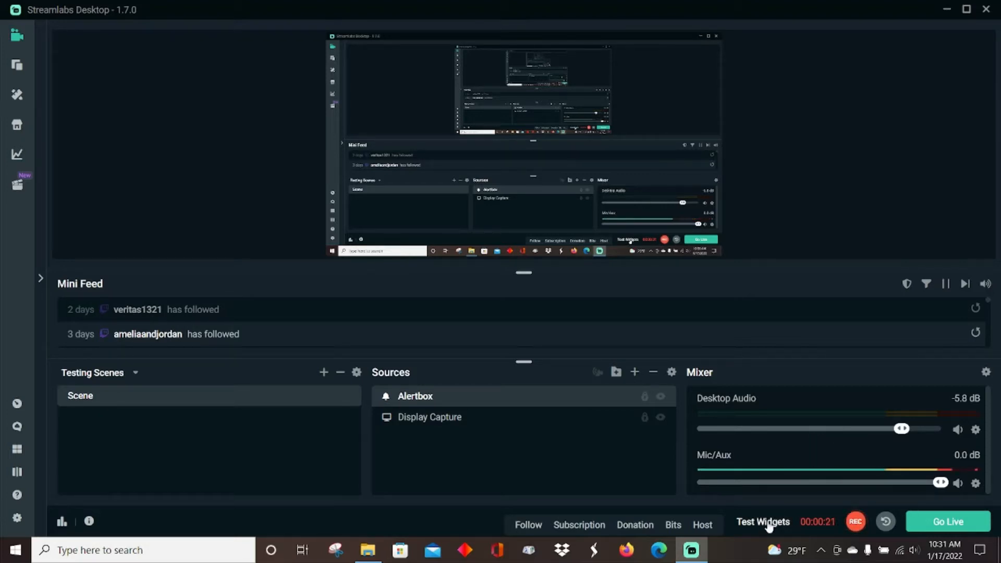
Step: Trigger a test follow alert on the stream preview
click(528, 524)
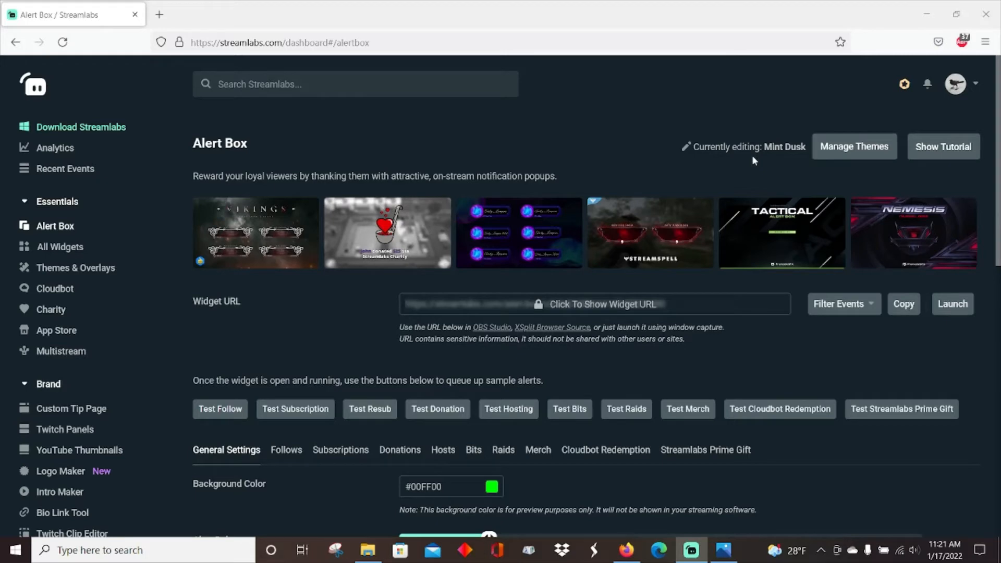
Step: Make Custom Themes 1 the active widget theme and save the theme settings
click(833, 146)
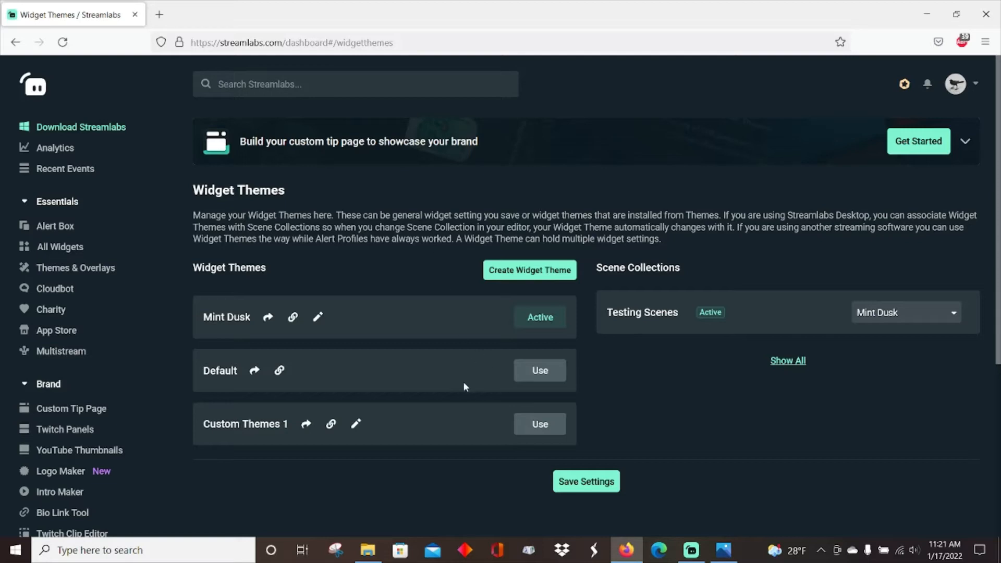
click(538, 424)
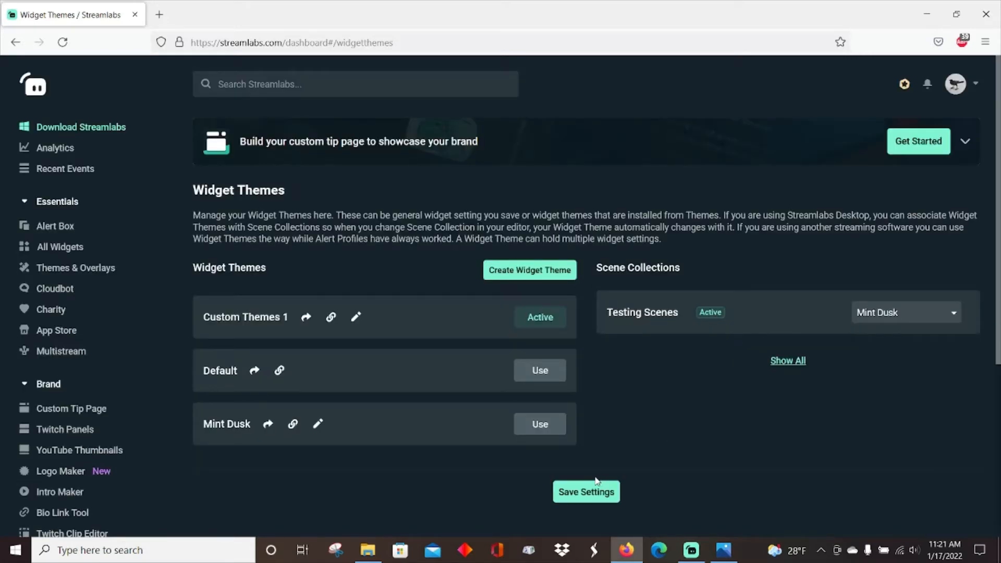
click(599, 489)
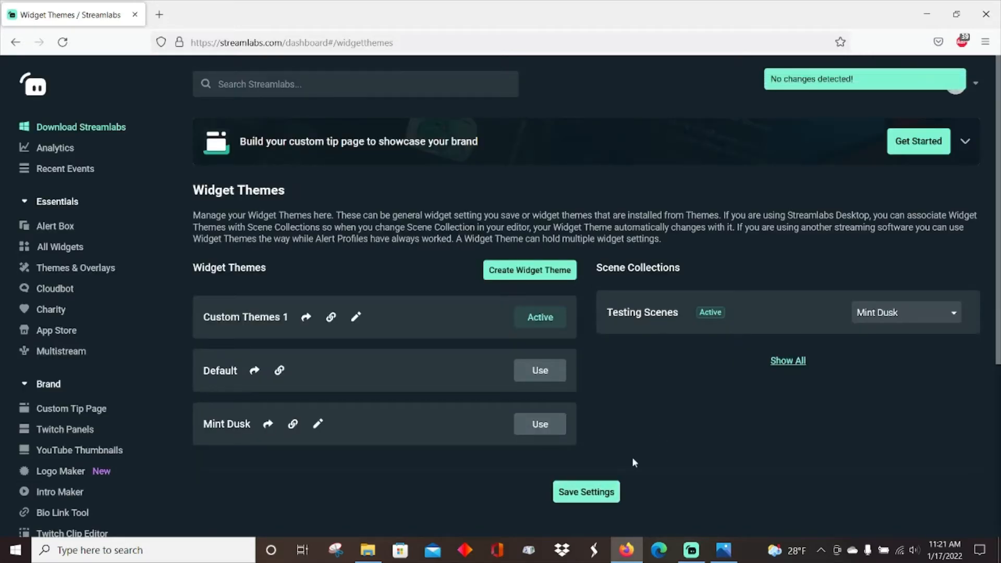
Step: Return to the Alert Box page and open its follow alert settings
click(70, 228)
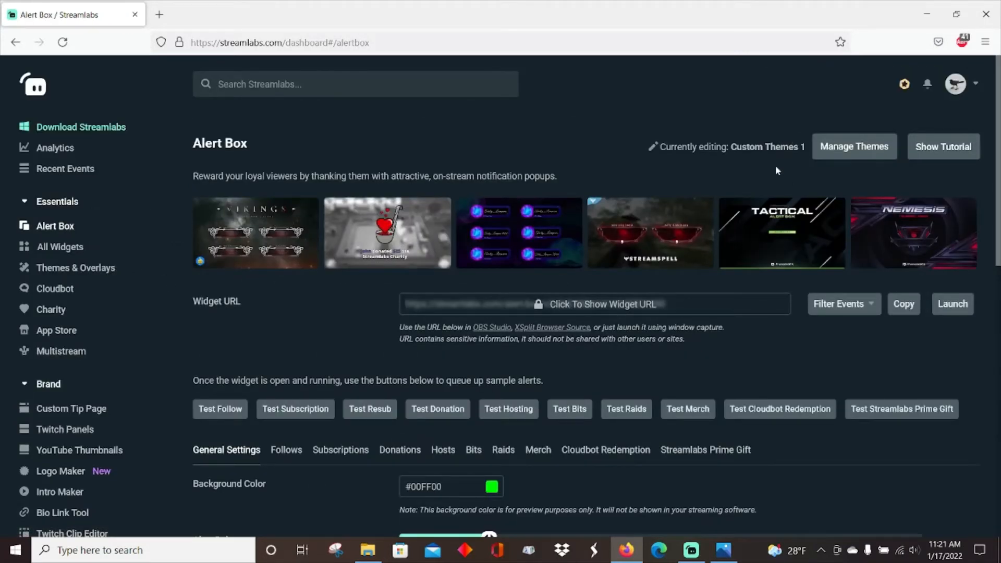
scroll(255, 255, down, 4)
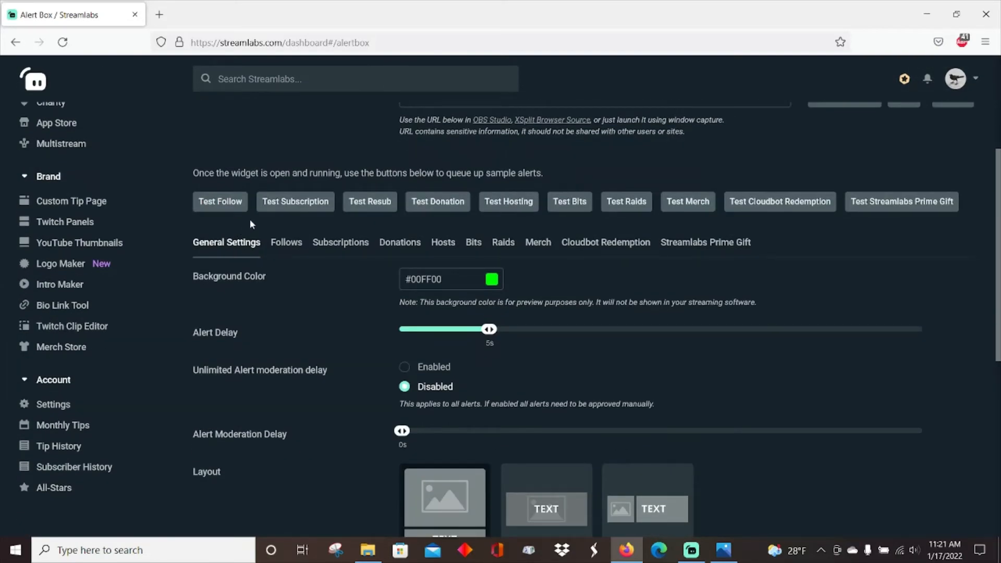
click(295, 243)
Step: Review the follow alert's layout, animations, message template, image, sound, duration and text delay settings
scroll(742, 270, down, 3)
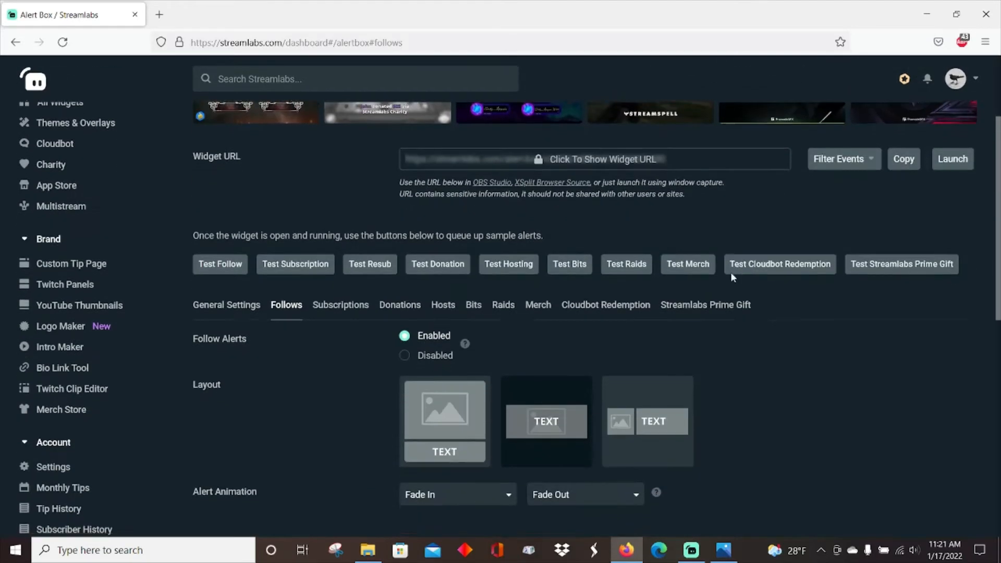
scroll(731, 274, down, 3)
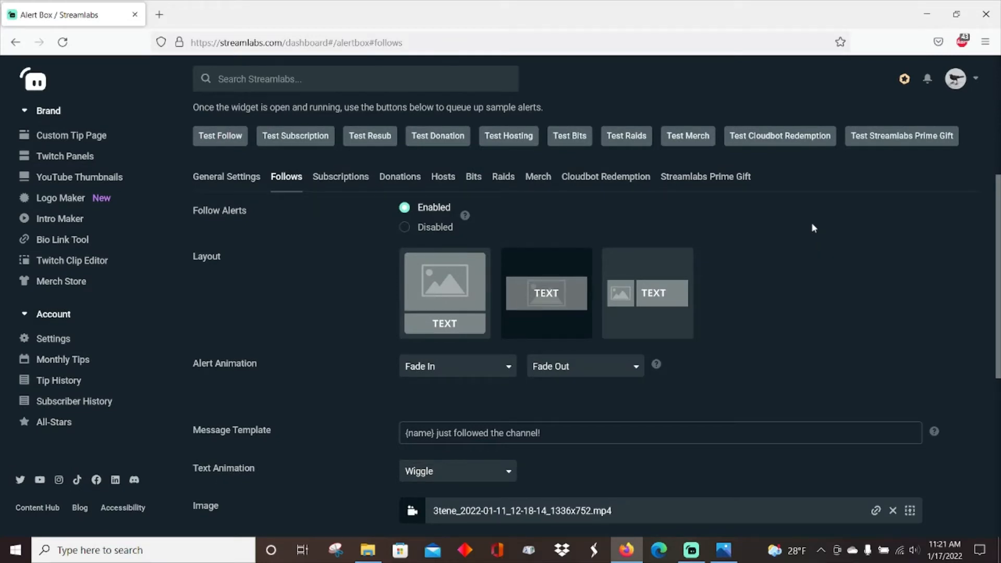
scroll(790, 224, down, 2)
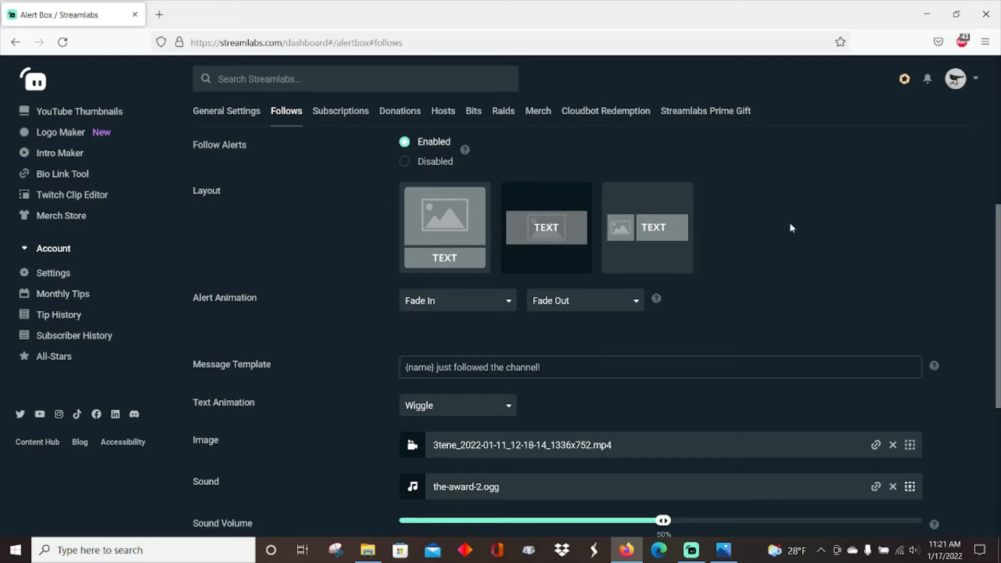
scroll(788, 227, down, 2)
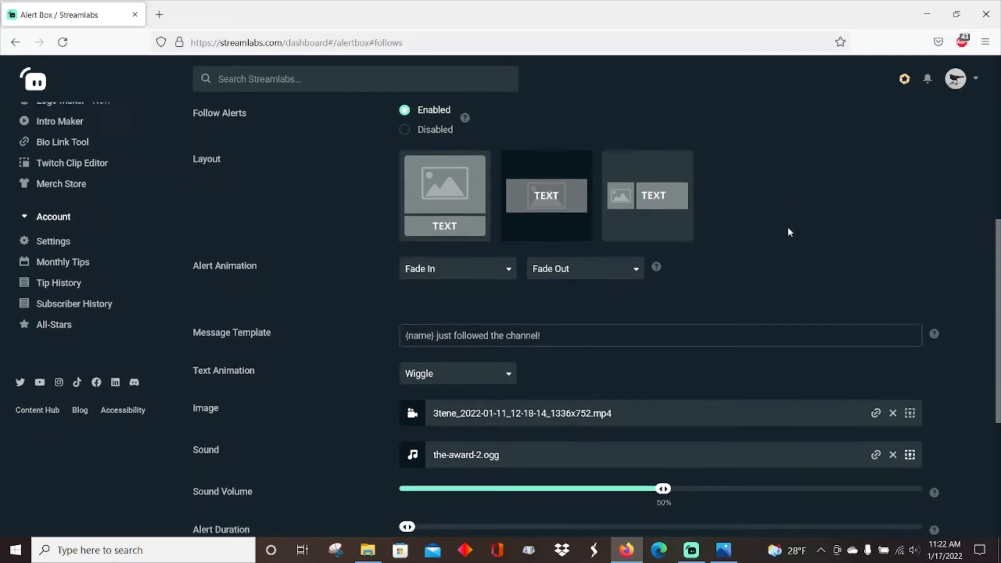
scroll(787, 227, up, 2)
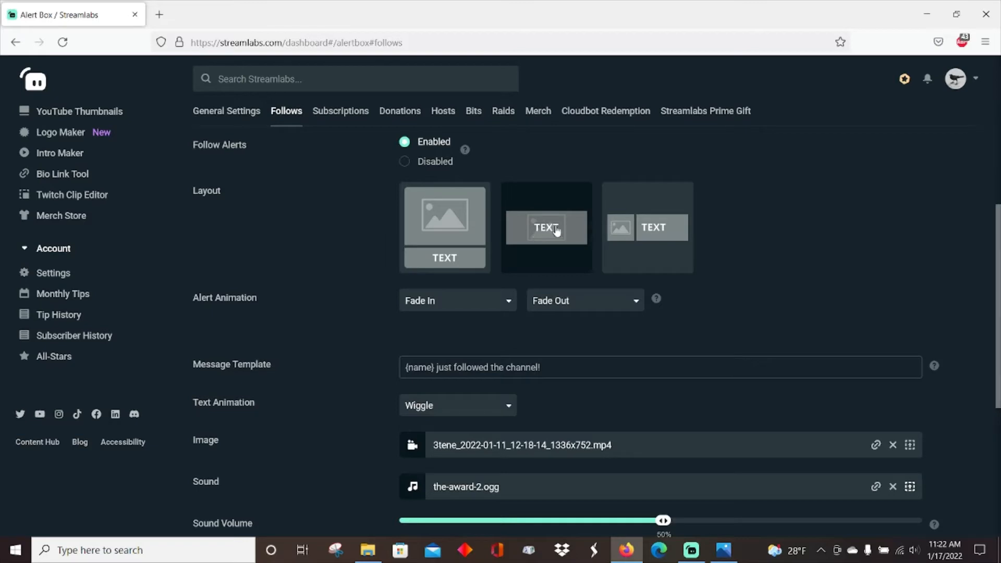
scroll(765, 208, down, 2)
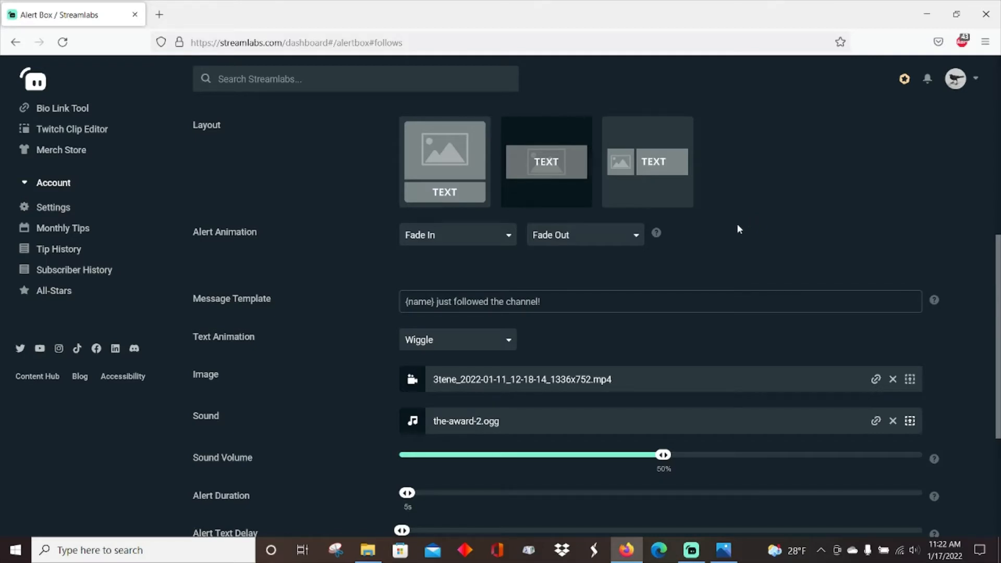
scroll(772, 245, down, 2)
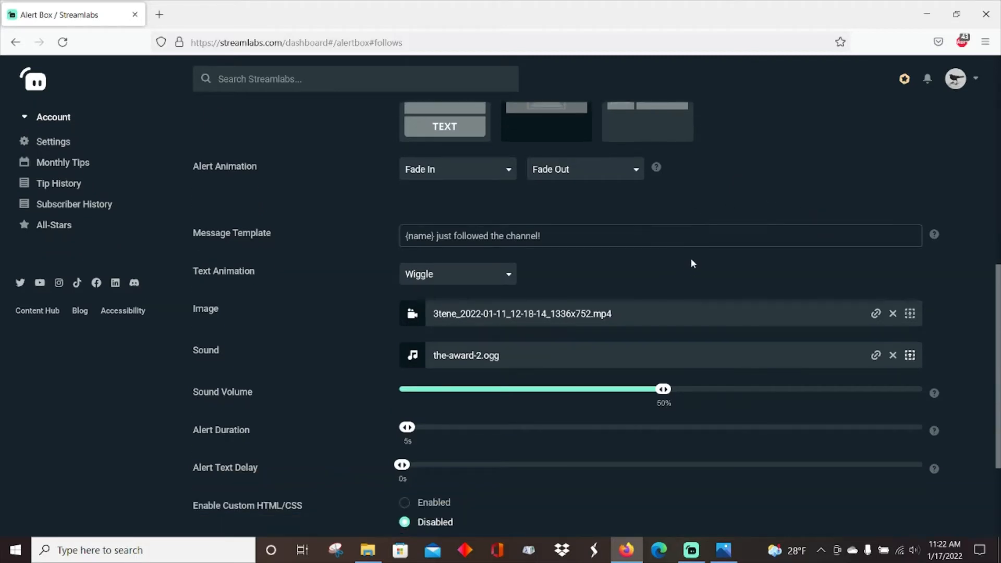
scroll(281, 284, down, 2)
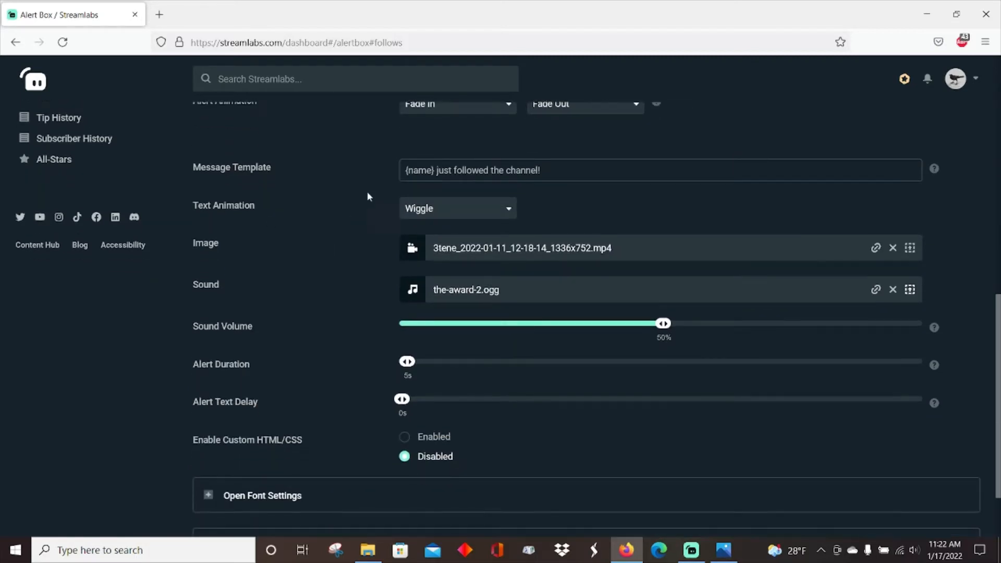
scroll(284, 225, down, 2)
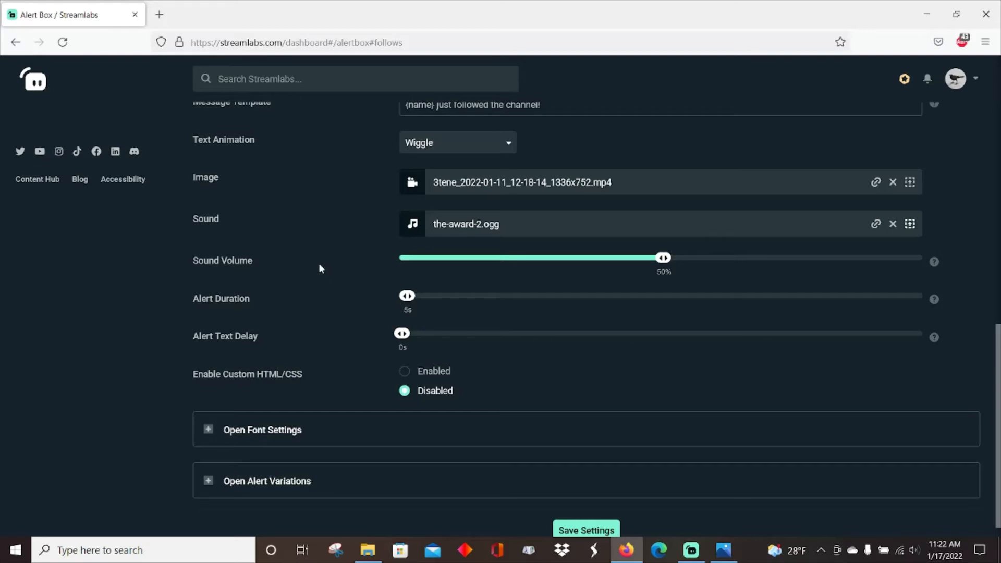
scroll(334, 268, up, 2)
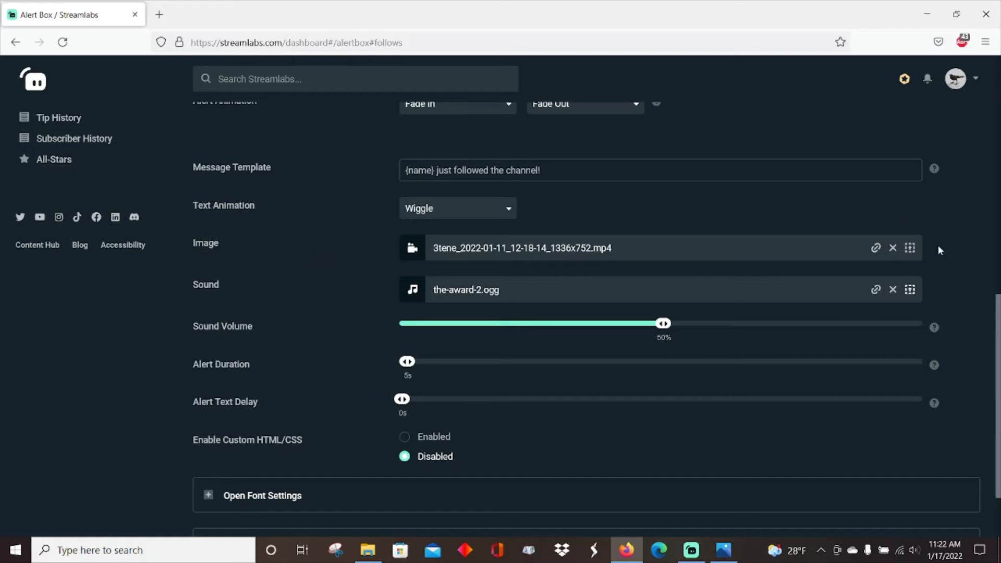
Step: Browse the uploaded files in the follow alert's image gallery
click(909, 248)
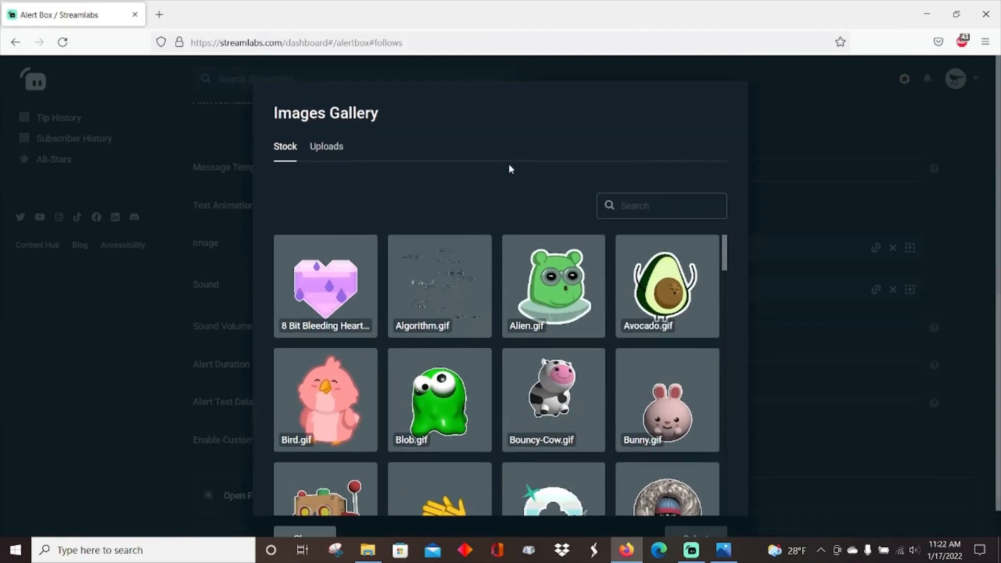
click(329, 149)
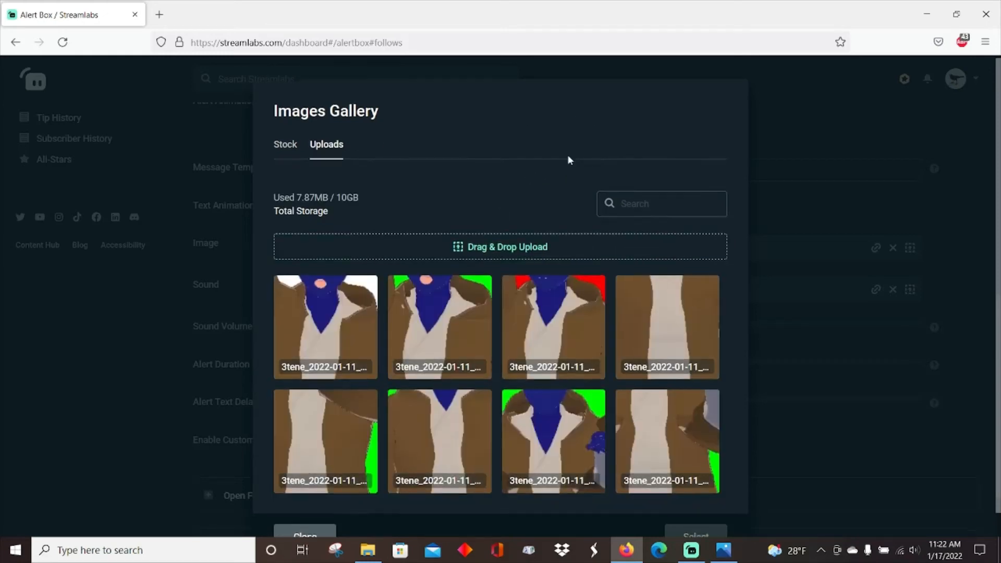
scroll(568, 151, down, 1)
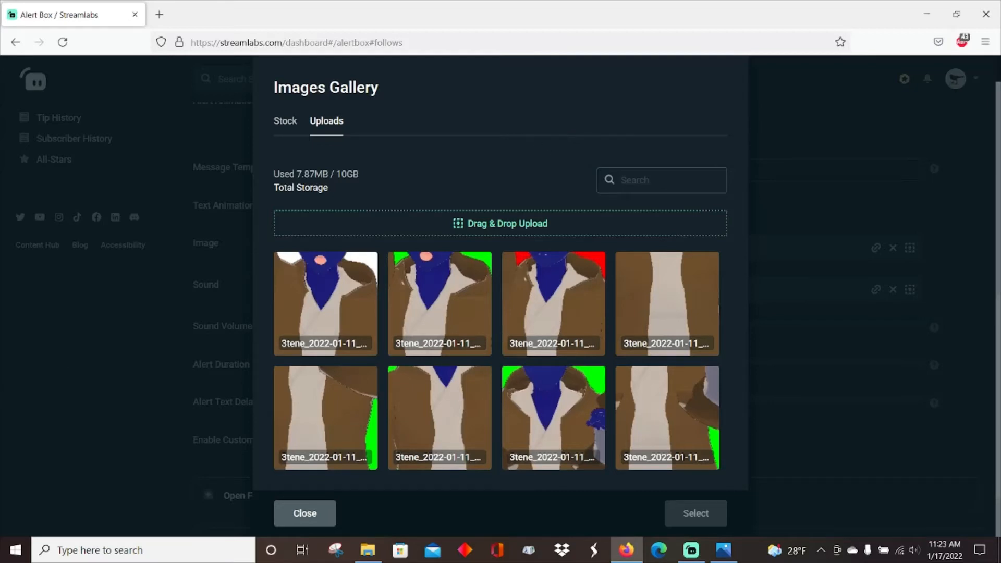
Step: Preview the local video 3tene_2022-01-11_12-18-14_1336x752, then close the player and the image gallery
click(368, 550)
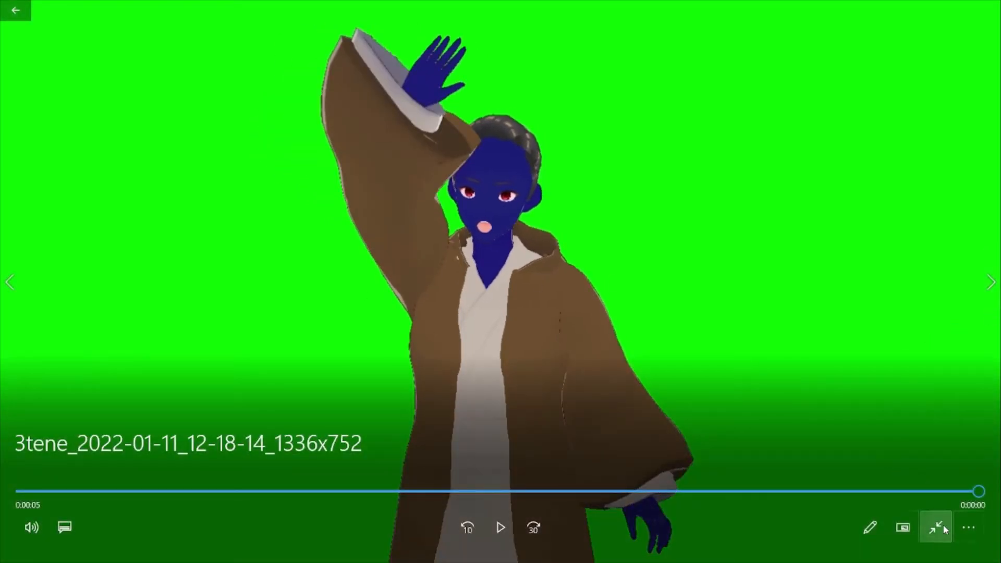
click(943, 524)
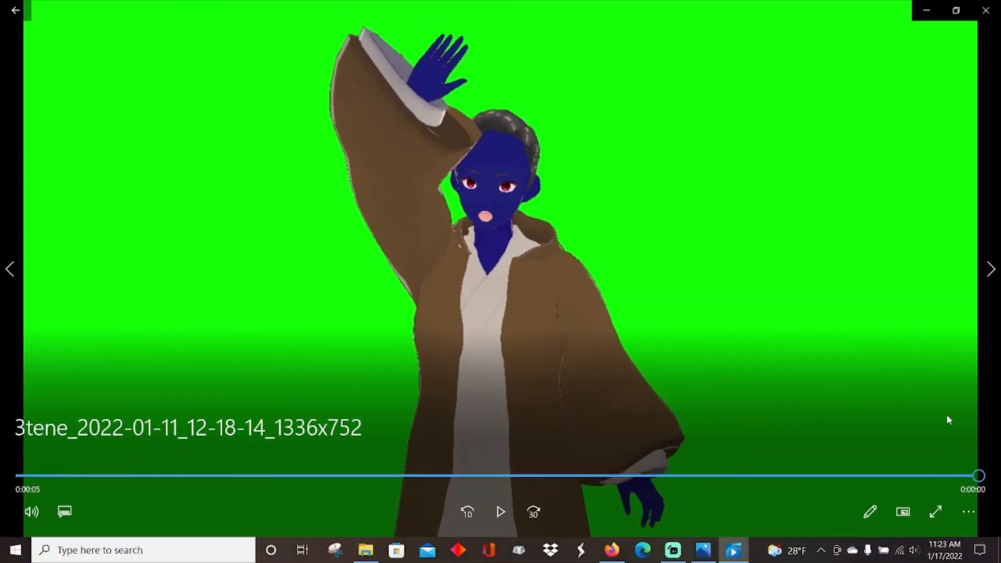
click(985, 12)
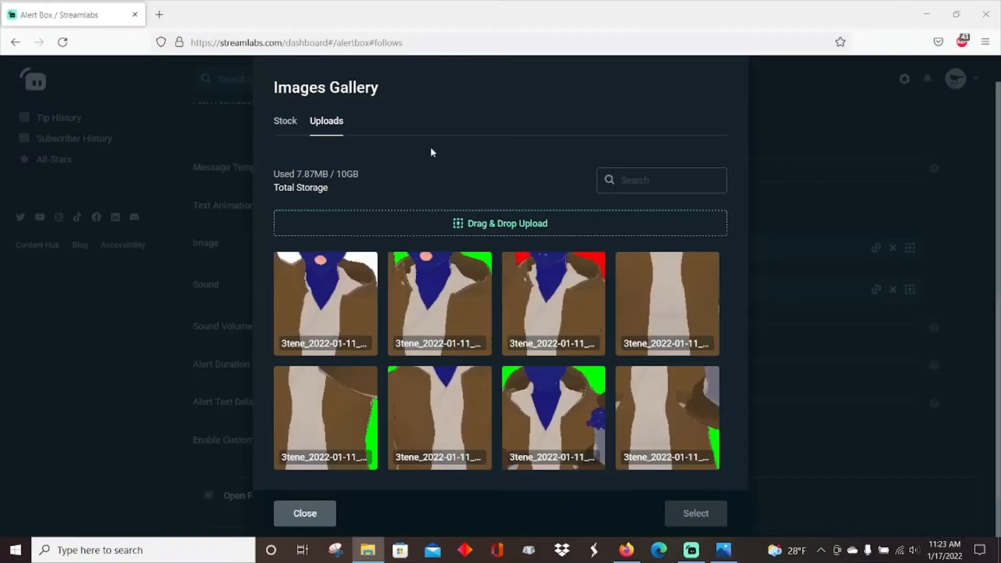
click(837, 133)
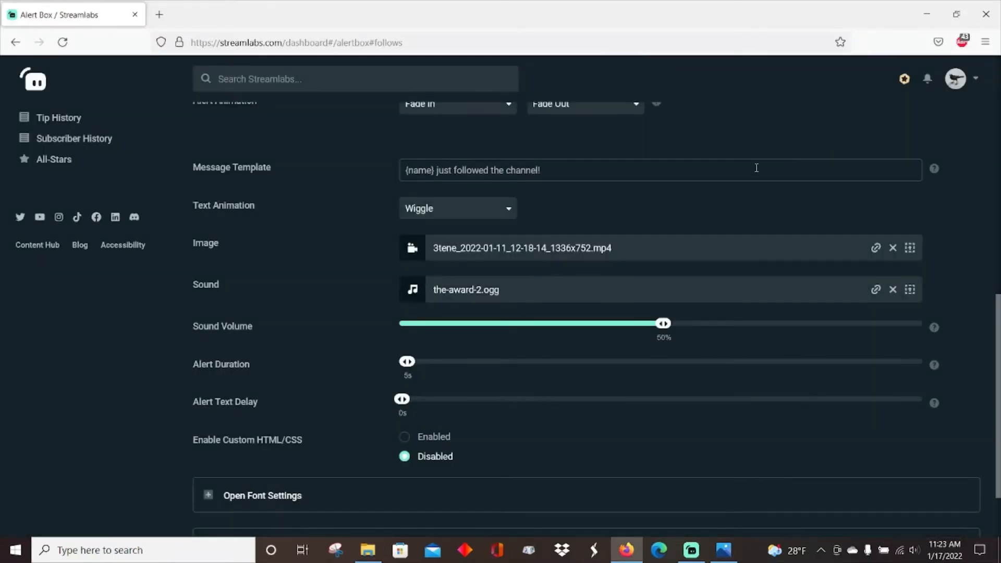
Step: Choose the stock sound The Award 2 from the sounds gallery as the follow alert's sound
click(909, 289)
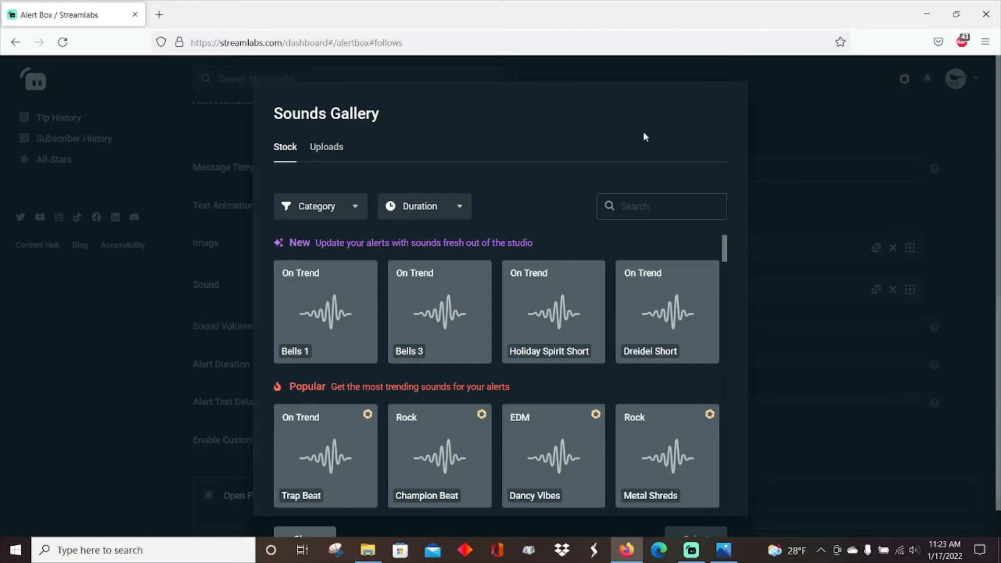
scroll(642, 223, down, 1)
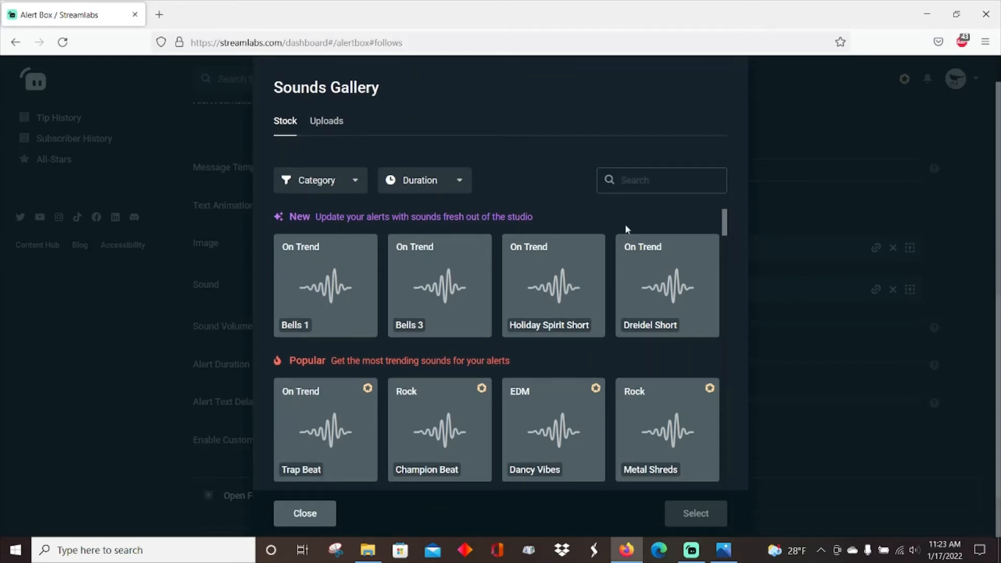
scroll(624, 225, down, 2)
scroll(518, 335, down, 2)
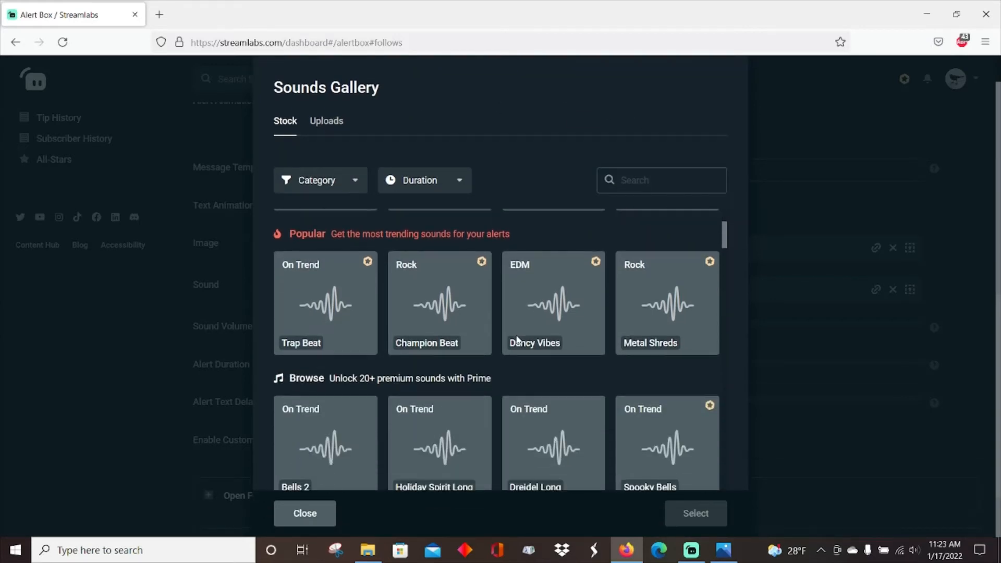
scroll(639, 289, down, 15)
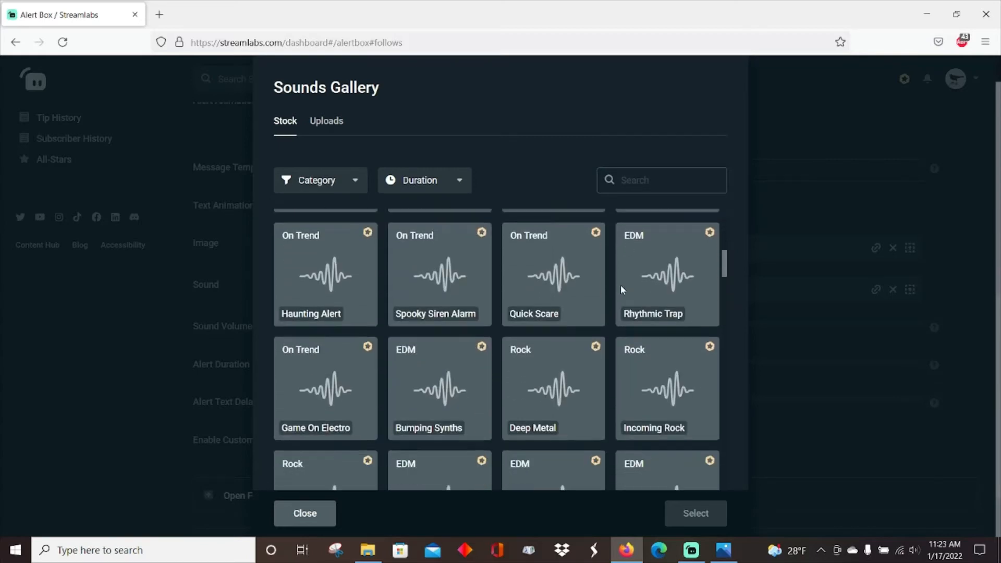
scroll(615, 287, down, 10)
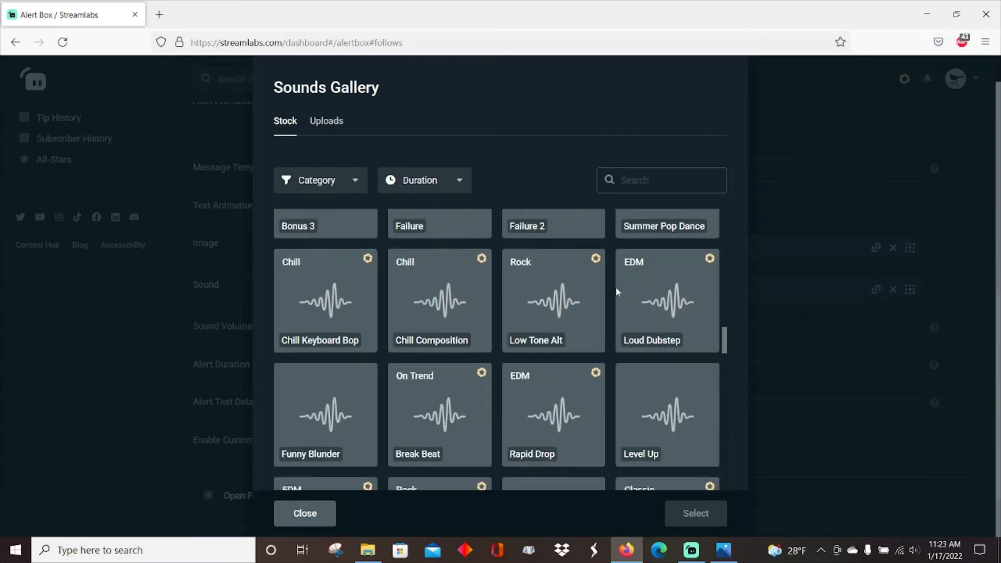
scroll(607, 296, down, 8)
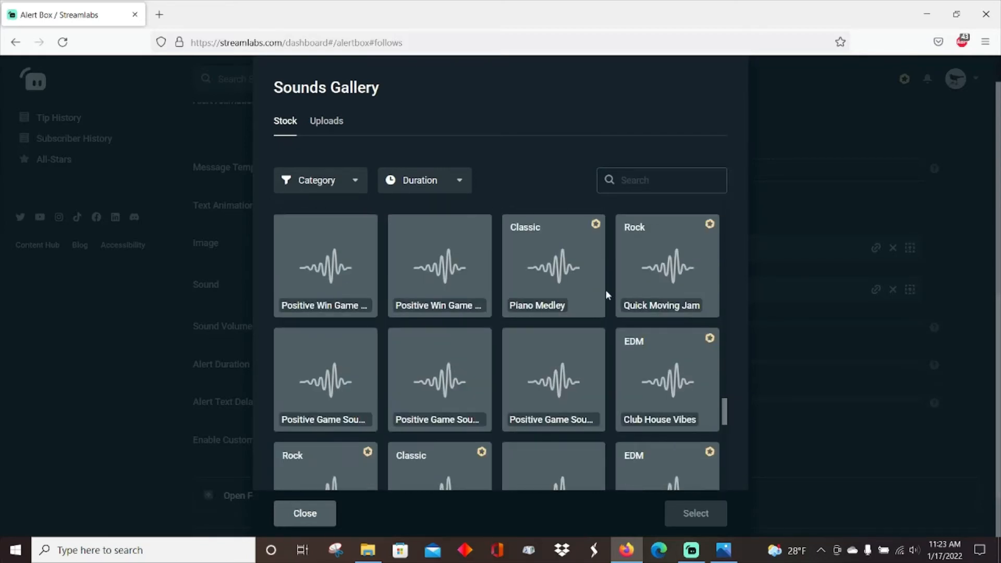
click(540, 323)
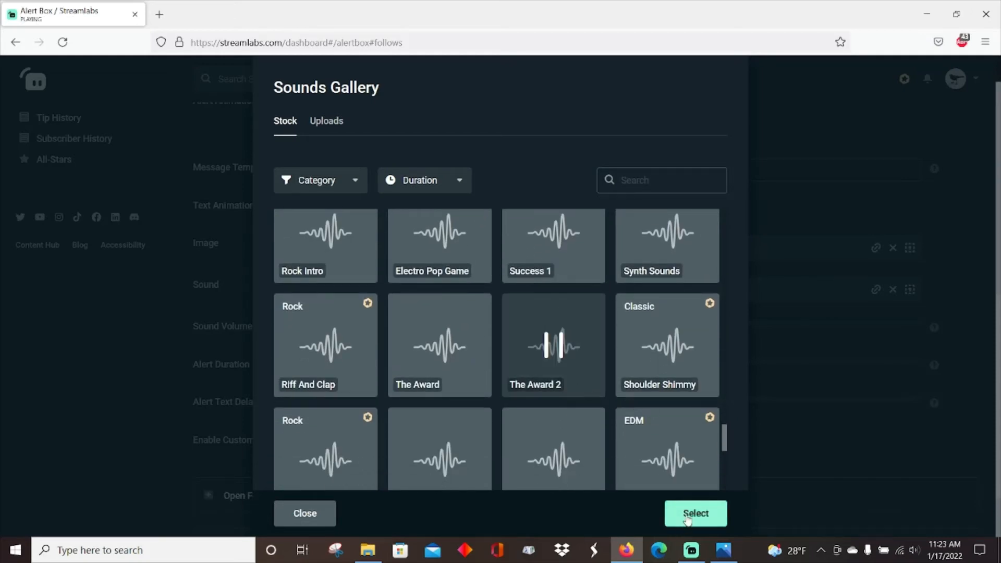
click(689, 513)
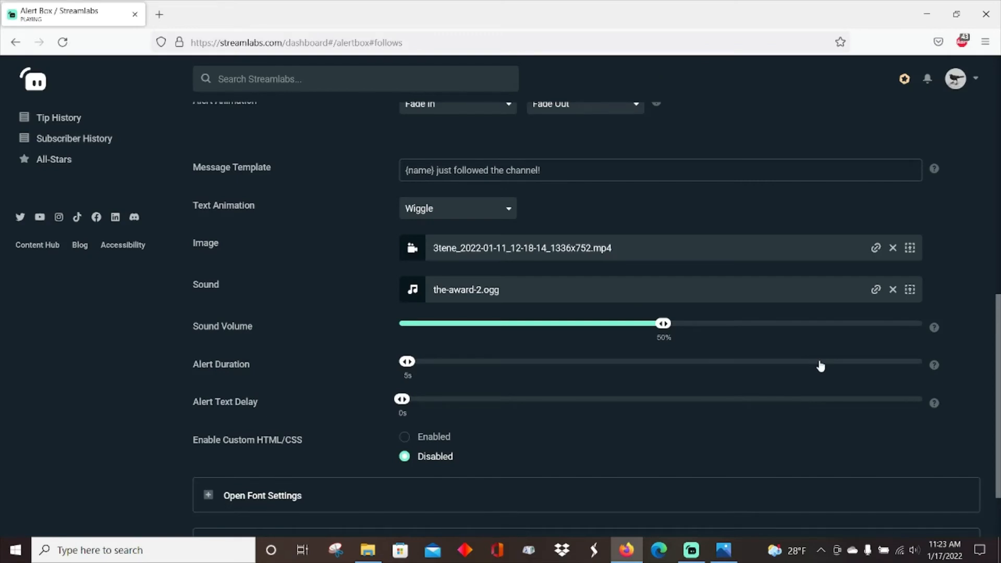
Step: Expand the follow alert's font settings and review the font, size, weight and text colors
scroll(378, 394, down, 2)
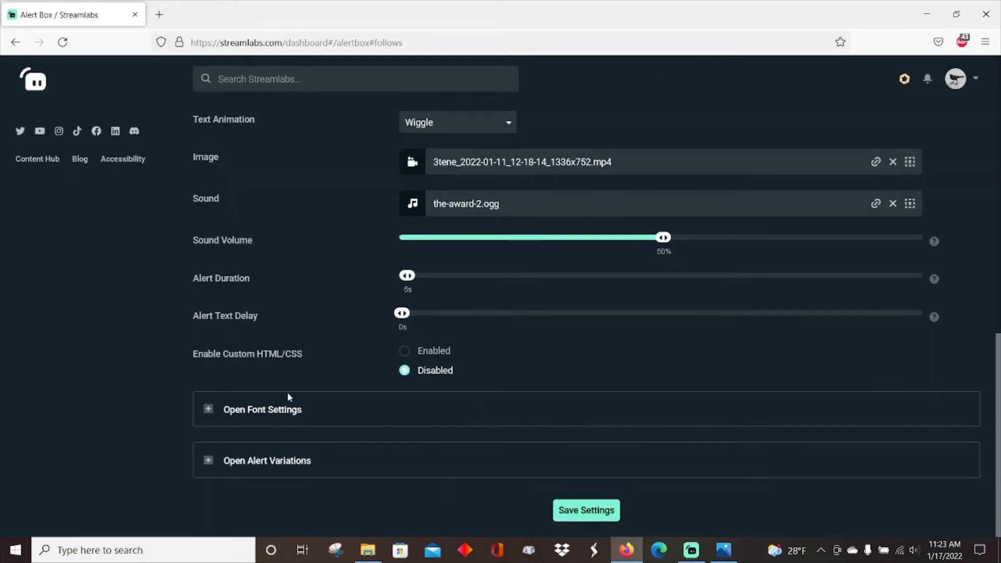
click(287, 410)
scroll(864, 324, down, 4)
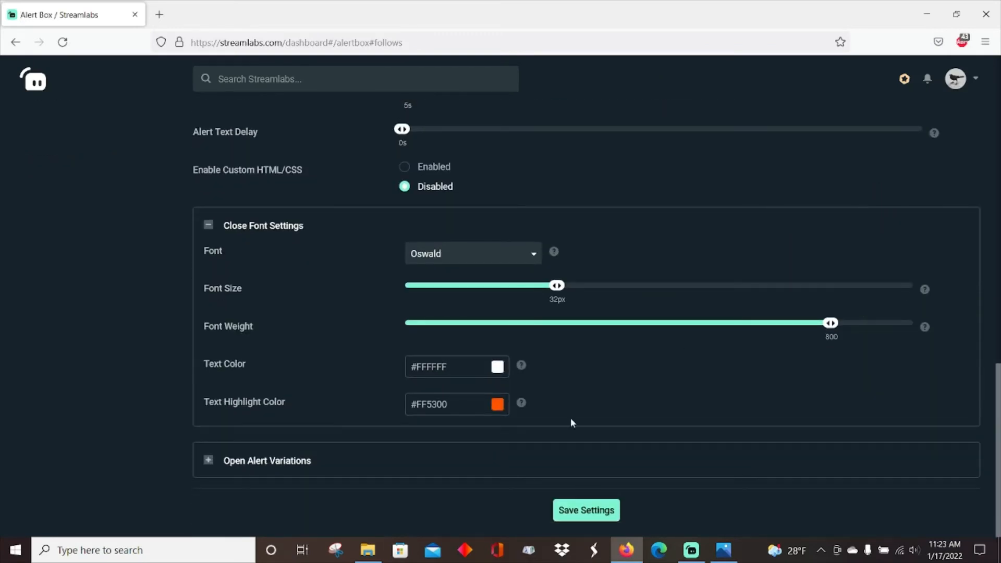
scroll(339, 360, up, 5)
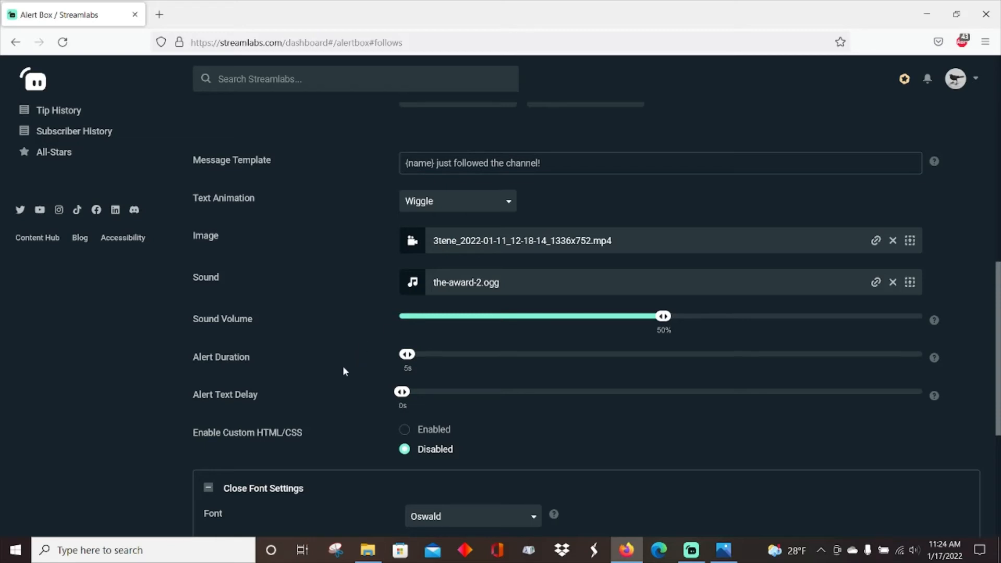
scroll(380, 386, down, 5)
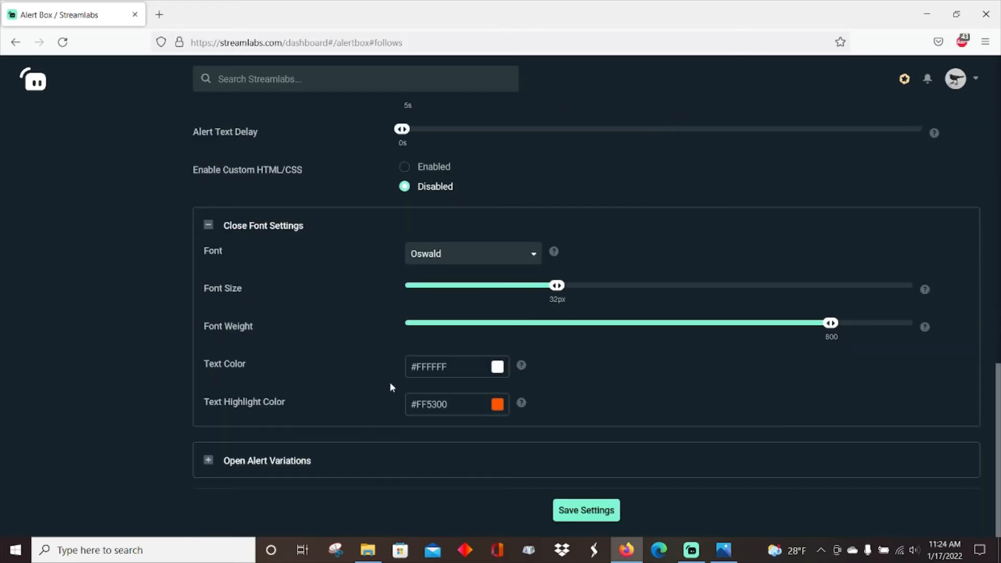
Step: Save the follow alert's settings, switch to Streamlabs Desktop and trigger a test follow alert
click(588, 511)
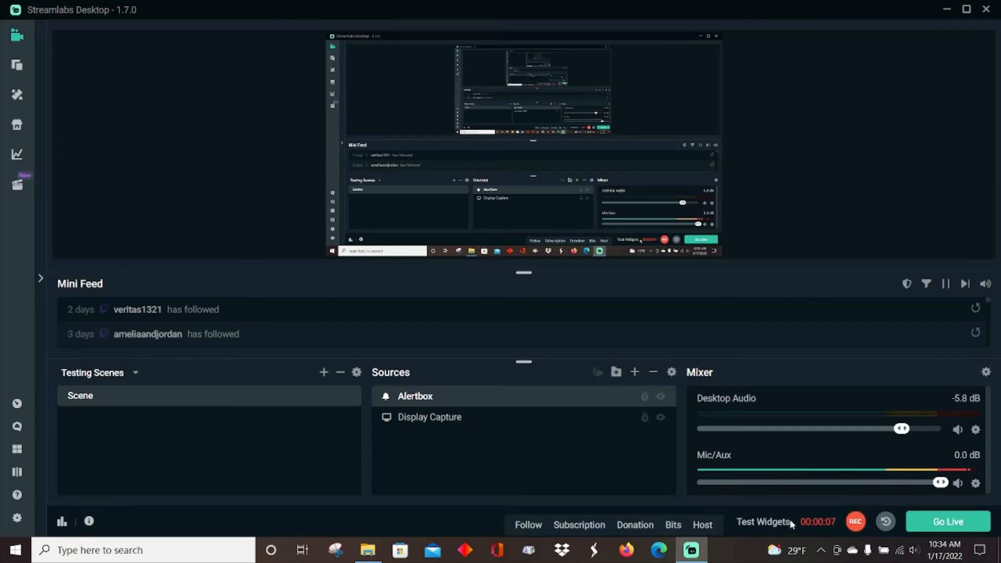
click(528, 523)
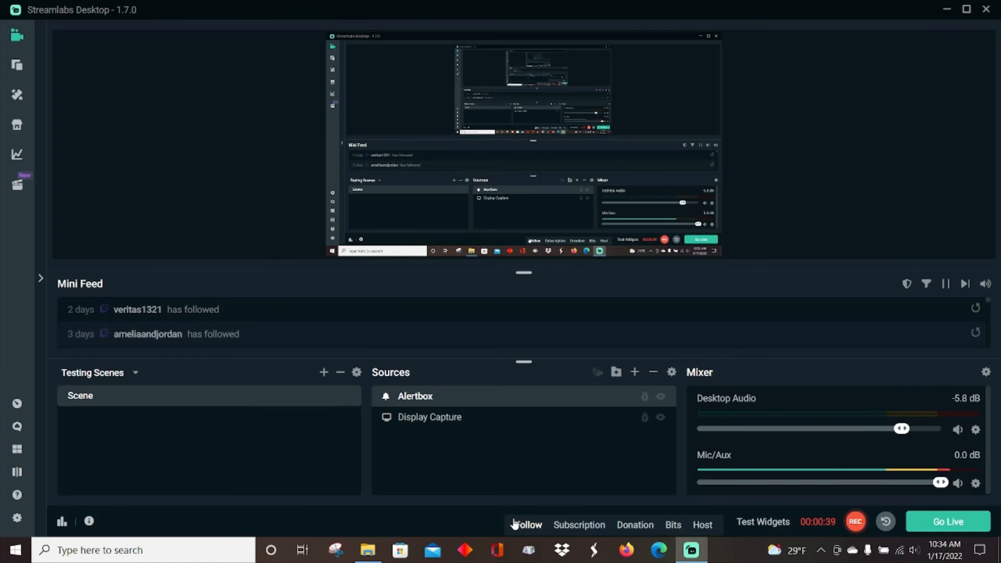
Step: Add a Chroma Key filter to the Alertbox source, keeping the default filter name, and close its filters window
right_click(425, 400)
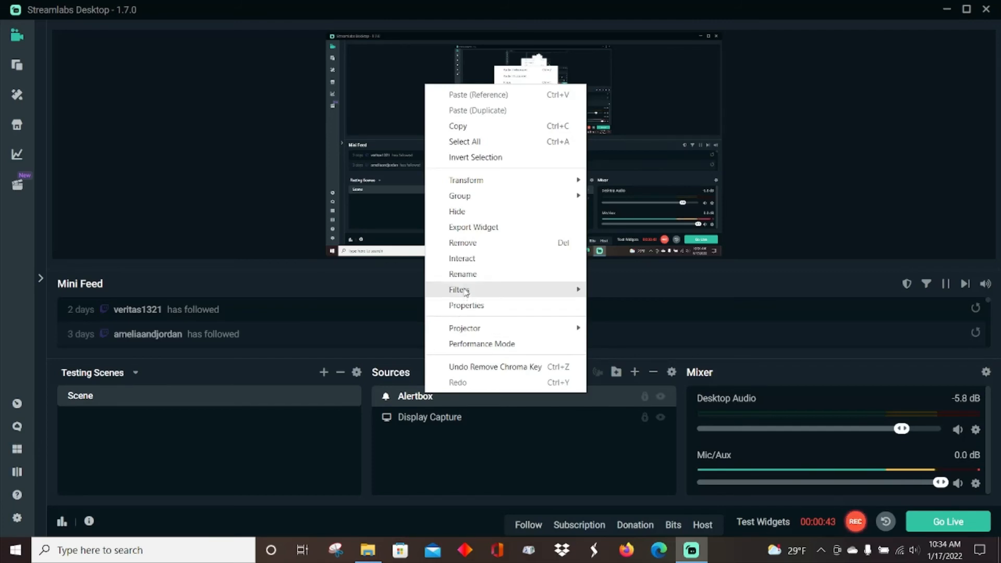
mouse_move(466, 292)
click(615, 289)
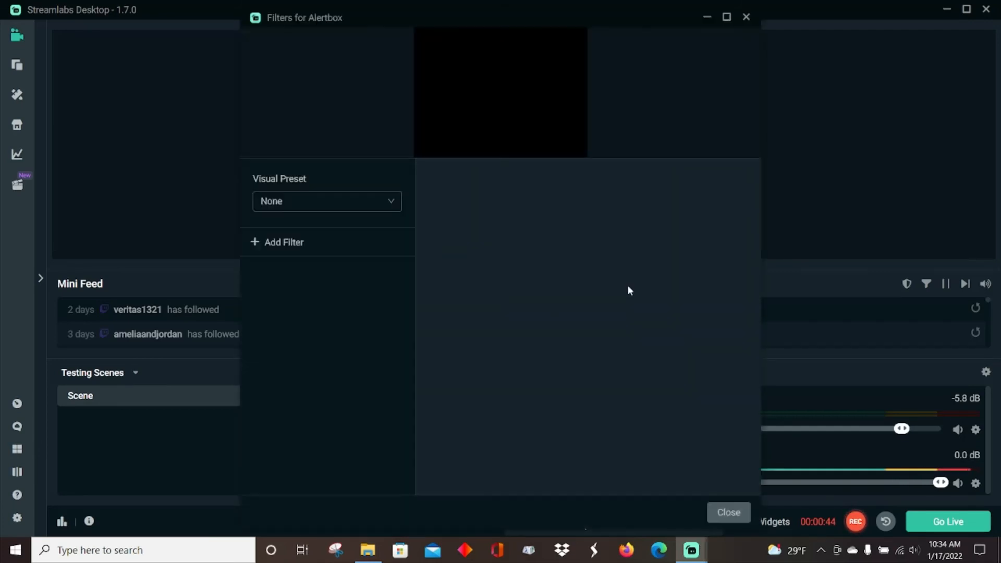
click(301, 244)
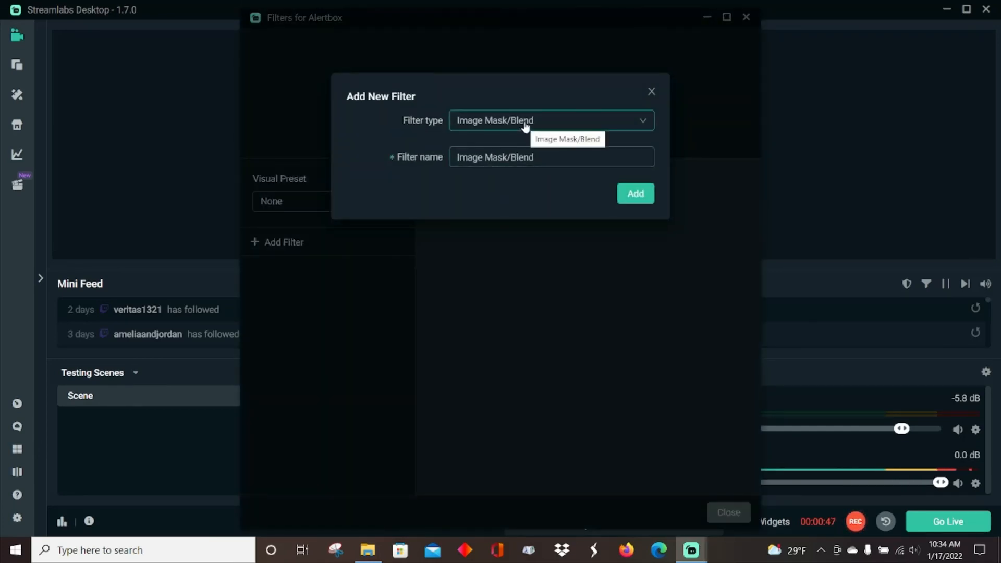
click(525, 125)
scroll(535, 188, down, 3)
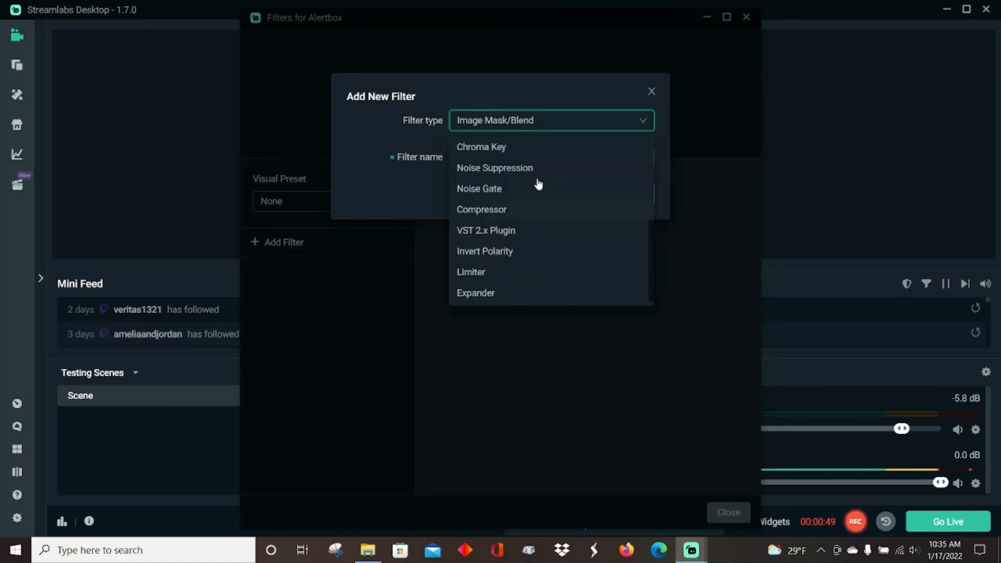
click(524, 149)
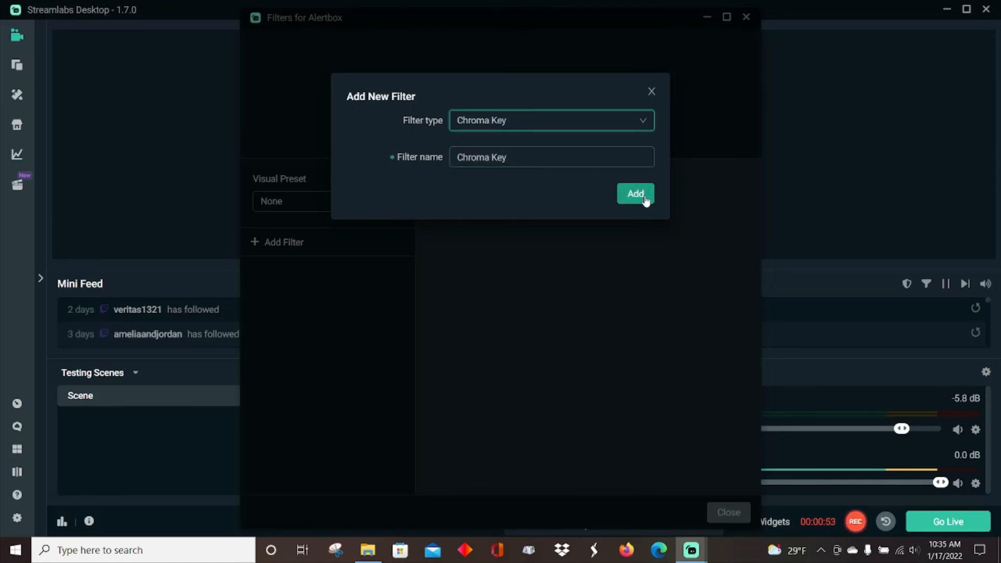
click(645, 201)
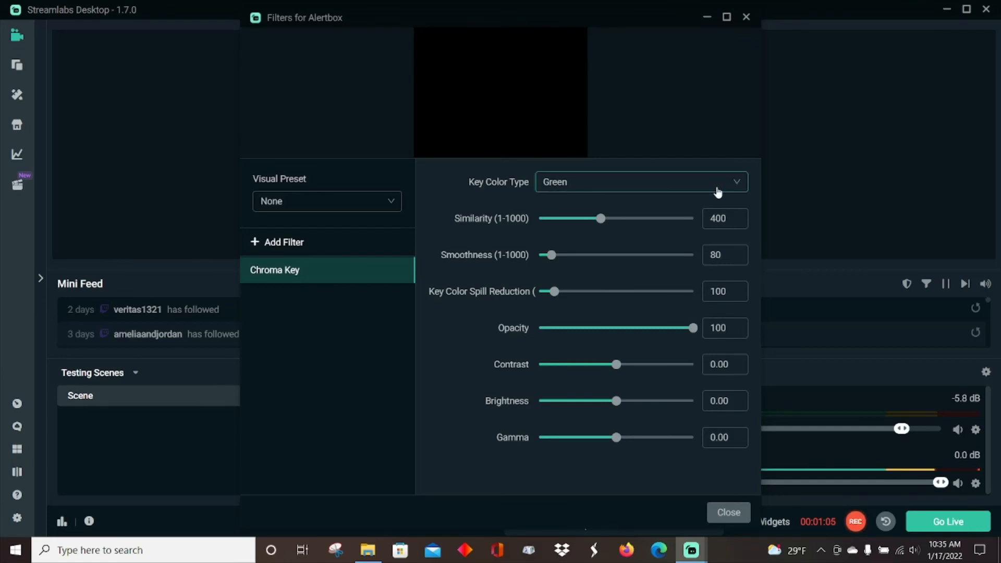
click(723, 515)
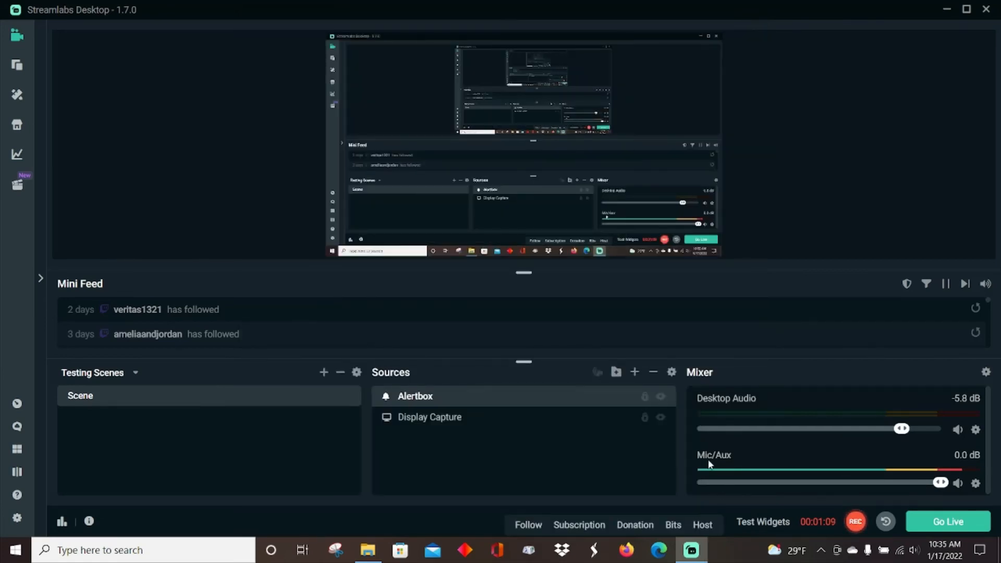
Step: Trigger another test follow alert to check the keyed video, and select the Alertbox source
click(525, 526)
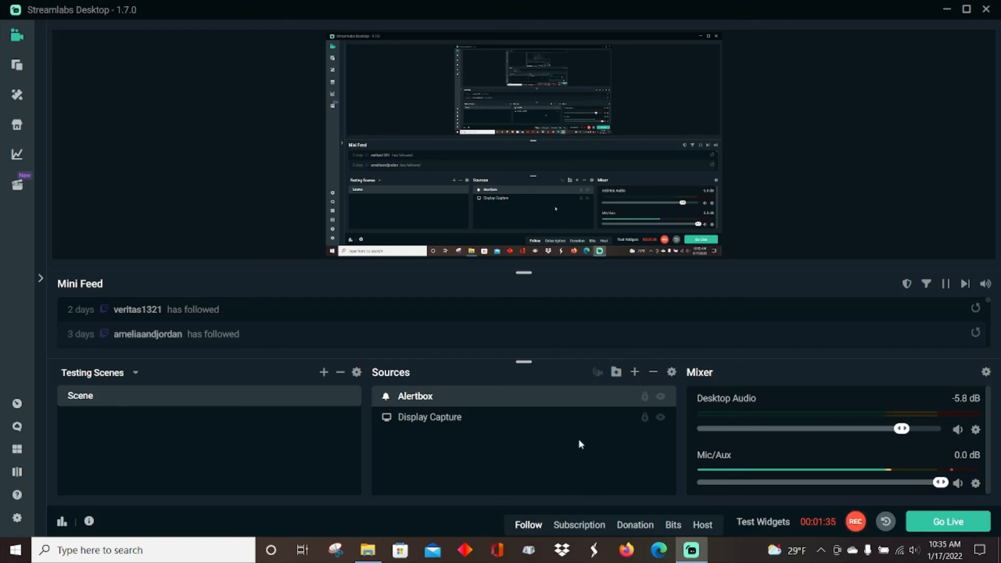
click(581, 397)
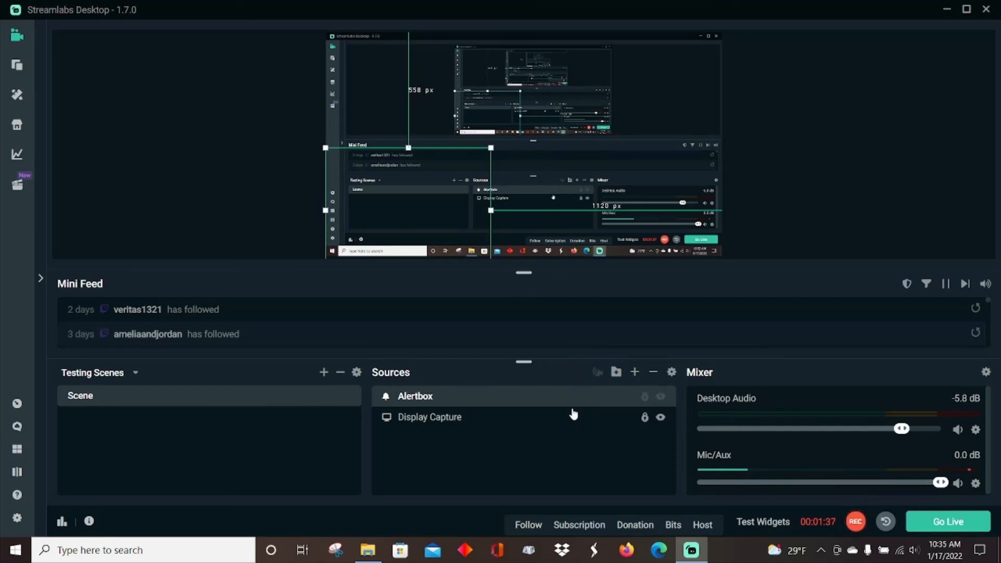